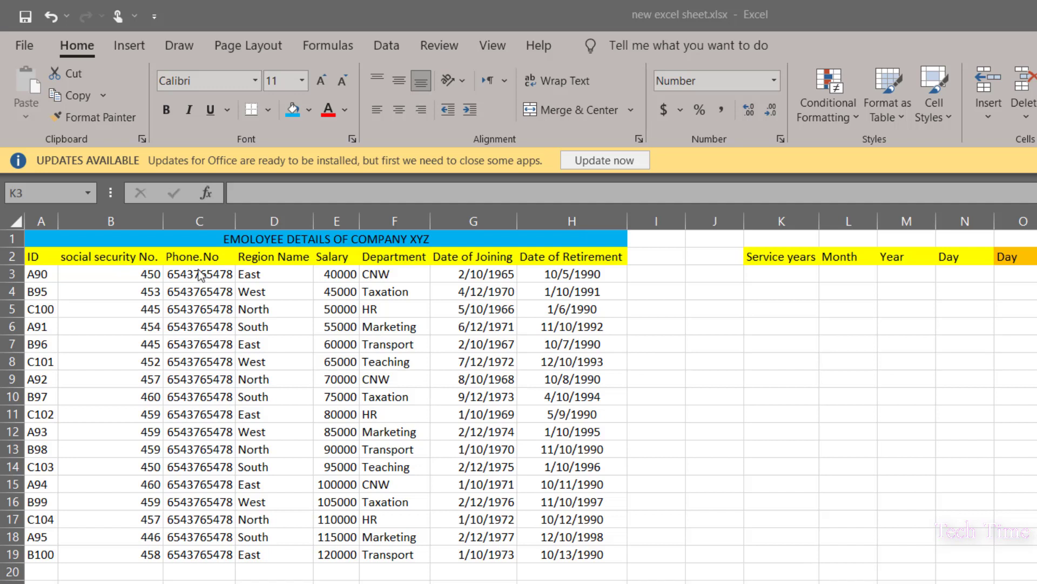
Step: Enter a formula in K3 that subtracts the joining date from the retirement date, =H3-G3
{"action": "left_click", "coordinate": [761, 279]}
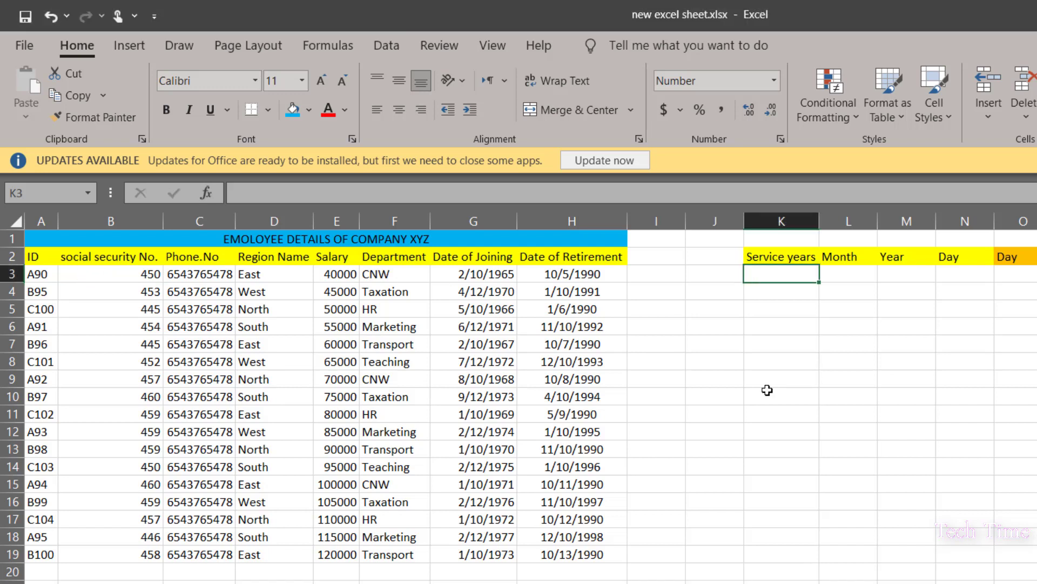
{"action": "type", "text": "="}
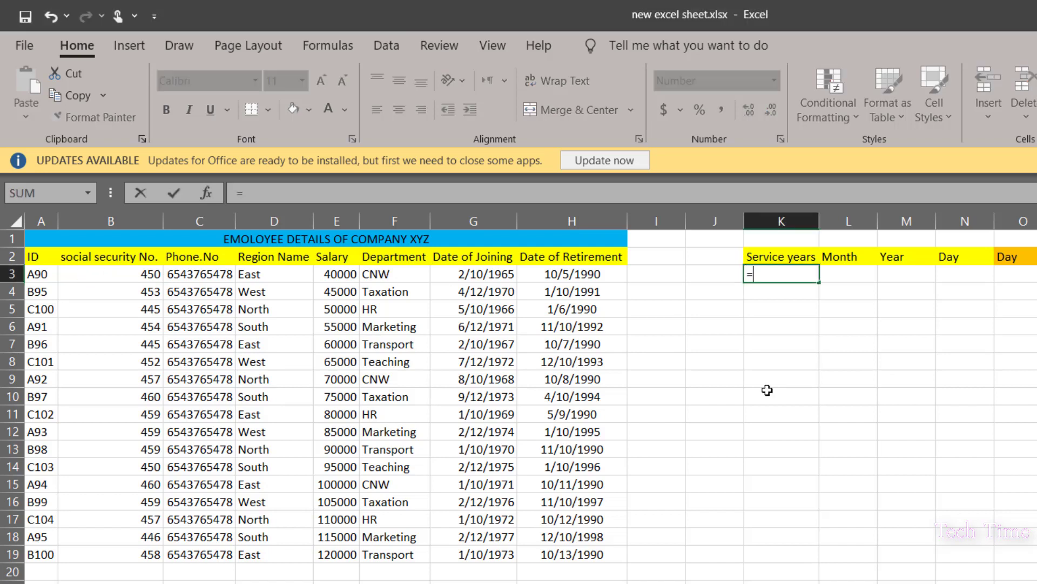
{"action": "left_click", "coordinate": [570, 274]}
{"action": "type", "text": "-"}
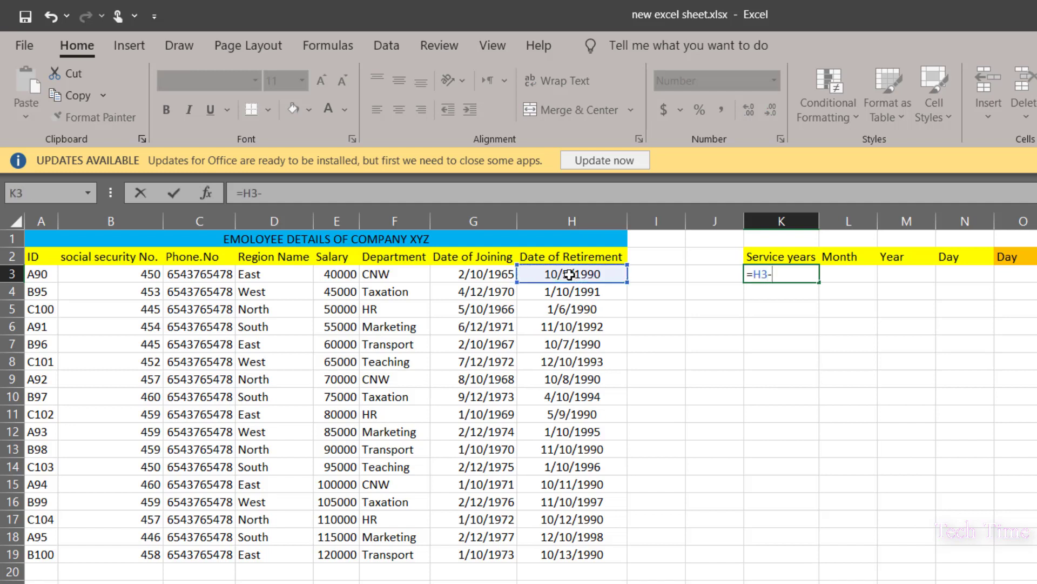
{"action": "left_click", "coordinate": [478, 275]}
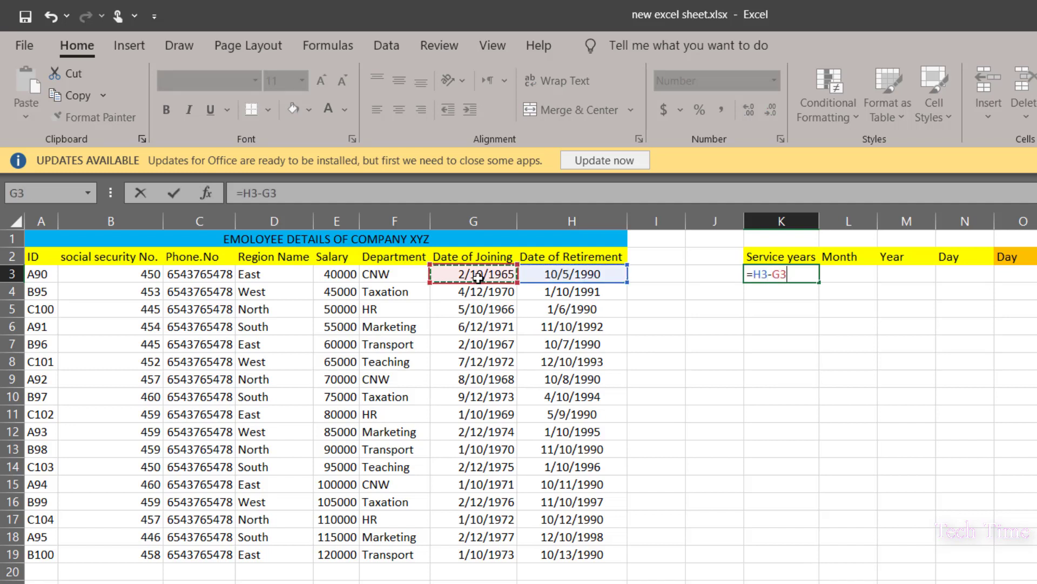
{"action": "key", "text": "Return"}
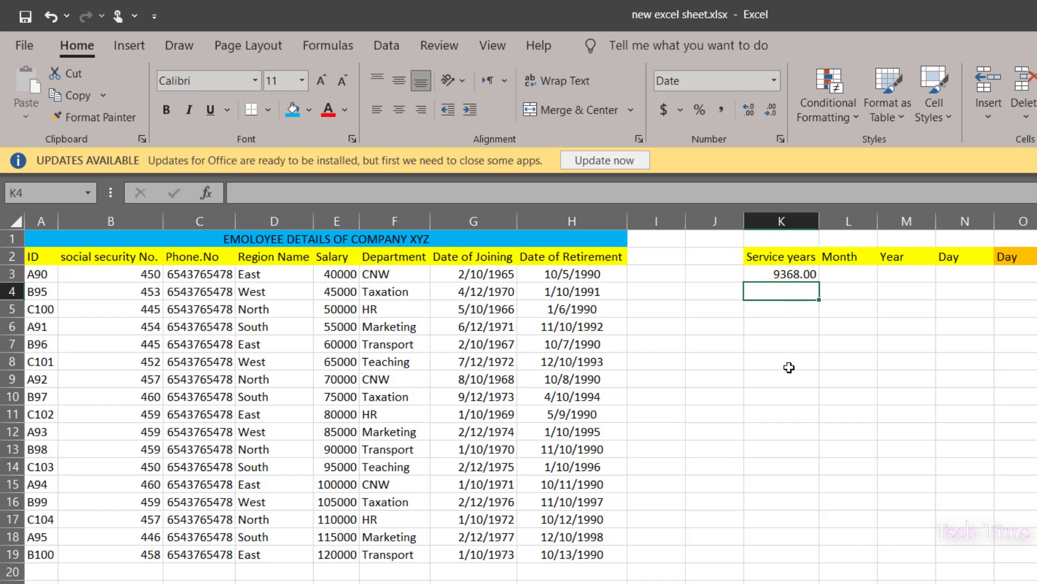
Step: Convert the K3 result to years by changing its formula to =(H3-G3)/365
{"action": "left_click", "coordinate": [776, 276]}
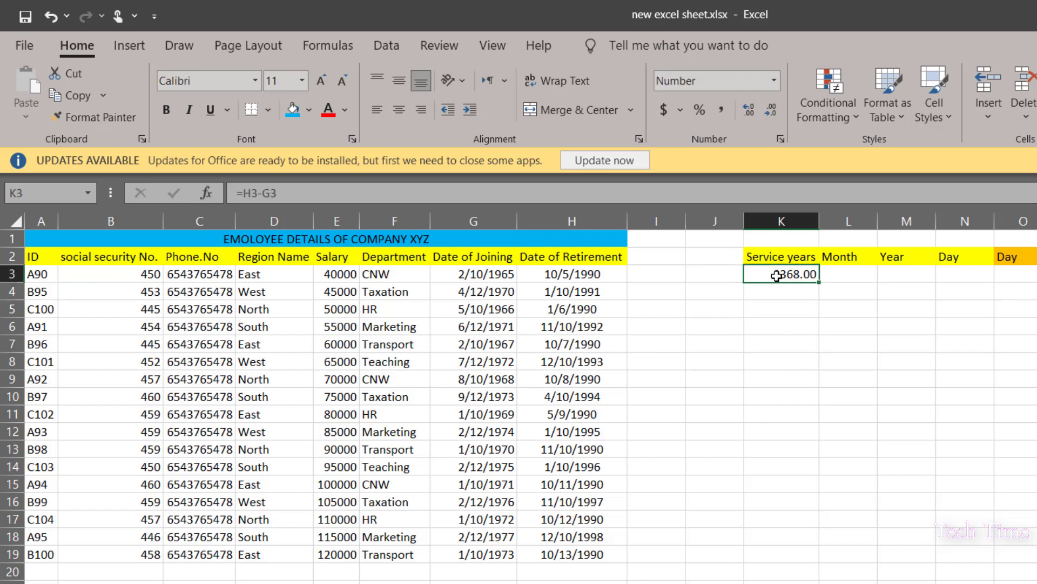
{"action": "double_click", "coordinate": [776, 275]}
{"action": "left_click", "coordinate": [754, 276]}
{"action": "type", "text": "("}
{"action": "left_click", "coordinate": [798, 276]}
{"action": "type", "text": ")"}
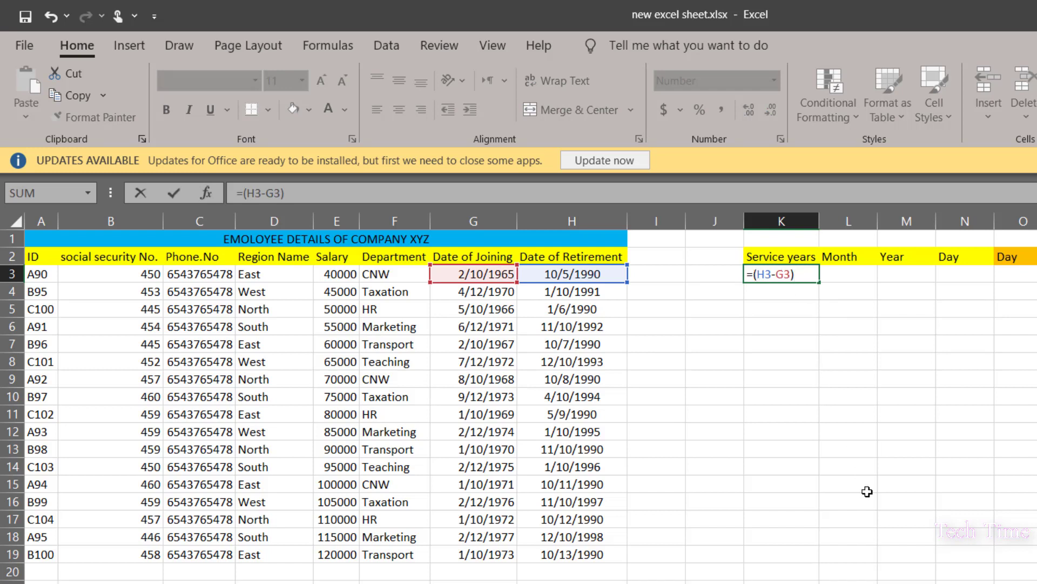
{"action": "type", "text": "/365"}
{"action": "key", "text": "Return"}
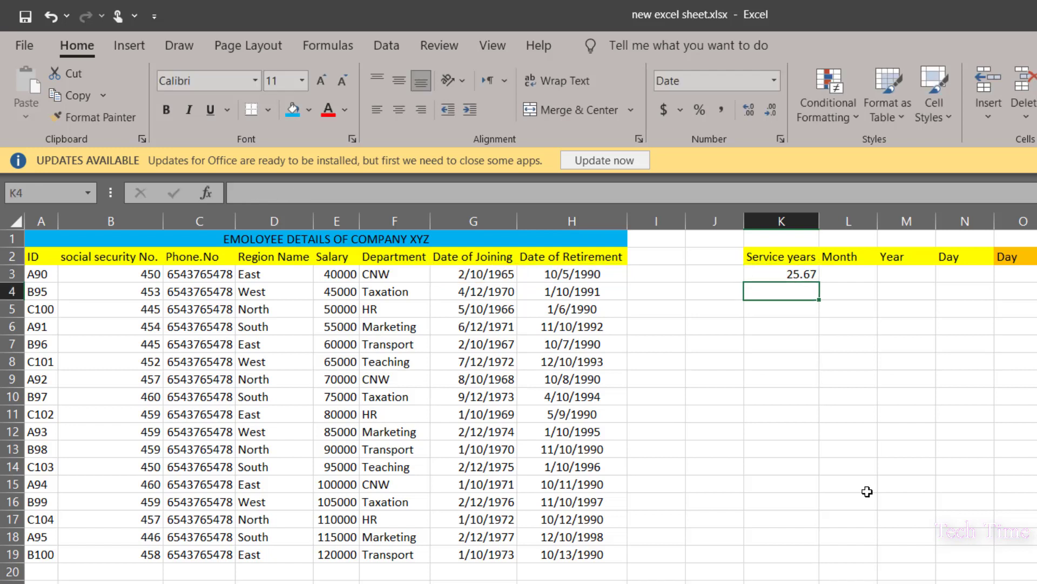
Step: Fill the Service years formula from K3 down to row 19
{"action": "left_click", "coordinate": [788, 274]}
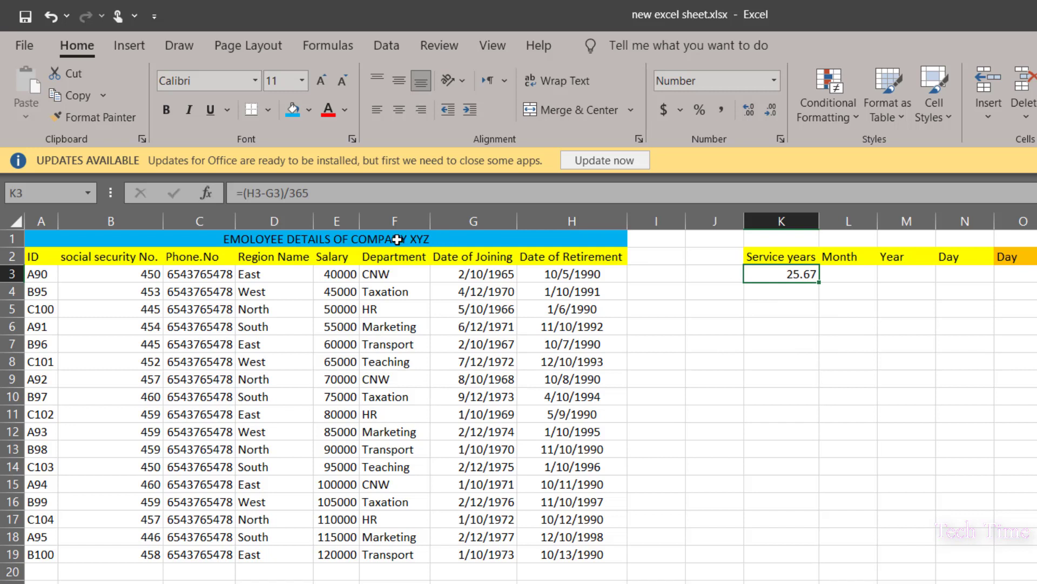
{"action": "double_click", "coordinate": [819, 282]}
{"action": "left_click", "coordinate": [961, 502]}
Step: Extract the joining month in L3 with =MONTH(G3) and fill the formula down to row 19
{"action": "left_click", "coordinate": [825, 278]}
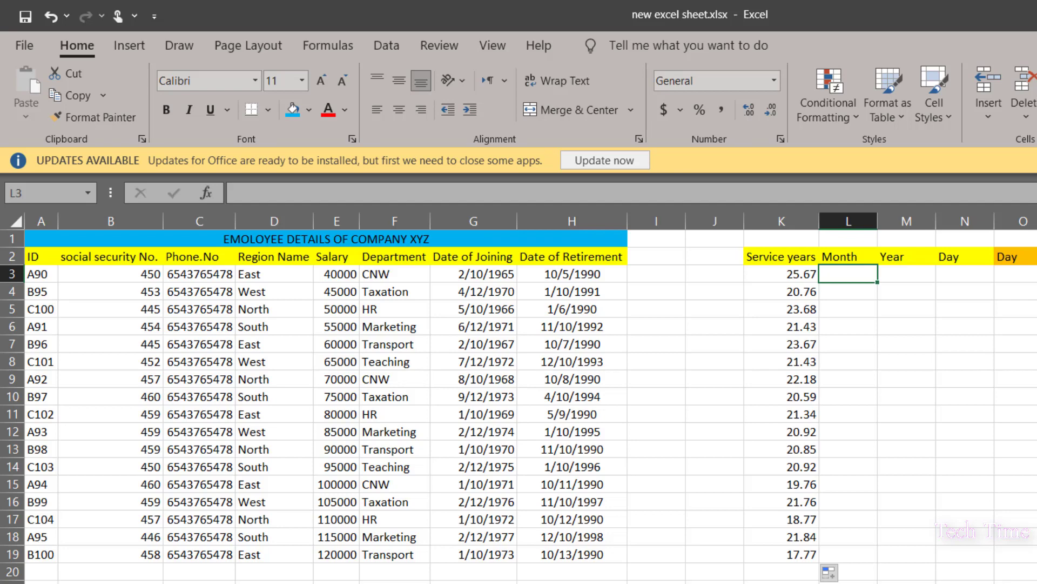
{"action": "type", "text": "="}
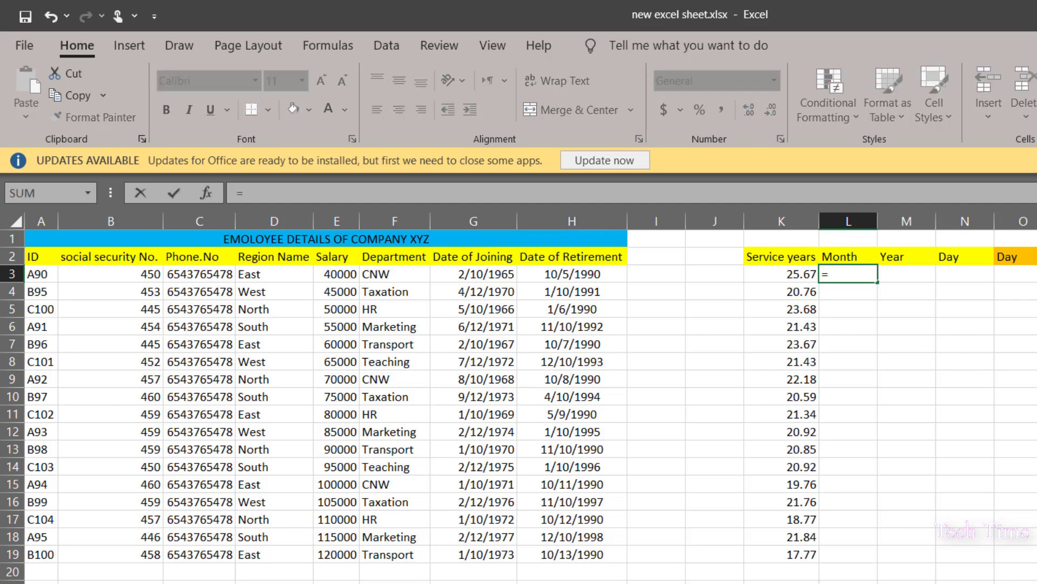
{"action": "type", "text": "mon"}
{"action": "key", "text": "Tab"}
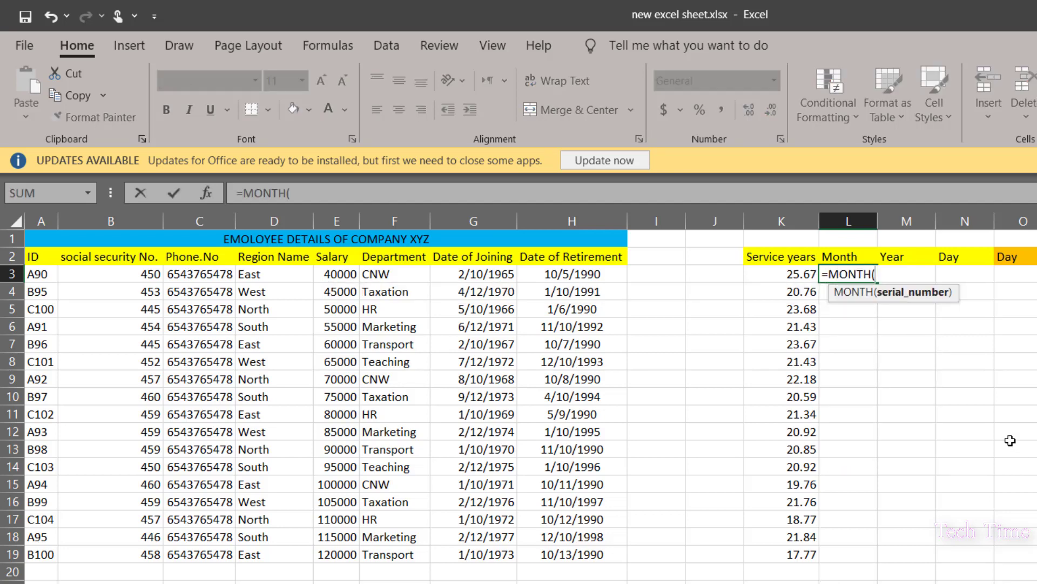
{"action": "left_click", "coordinate": [492, 276]}
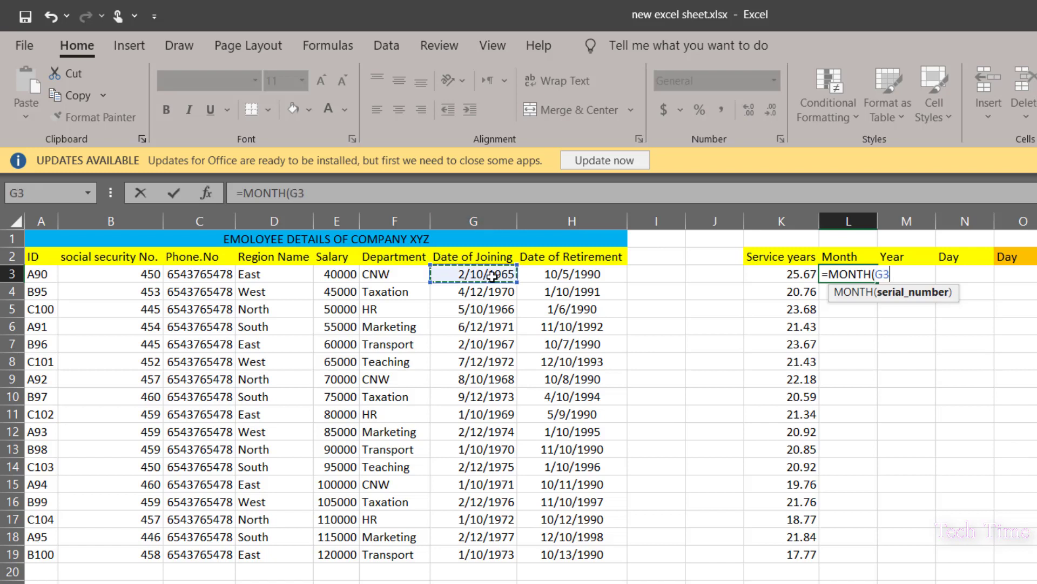
{"action": "key", "text": "Return"}
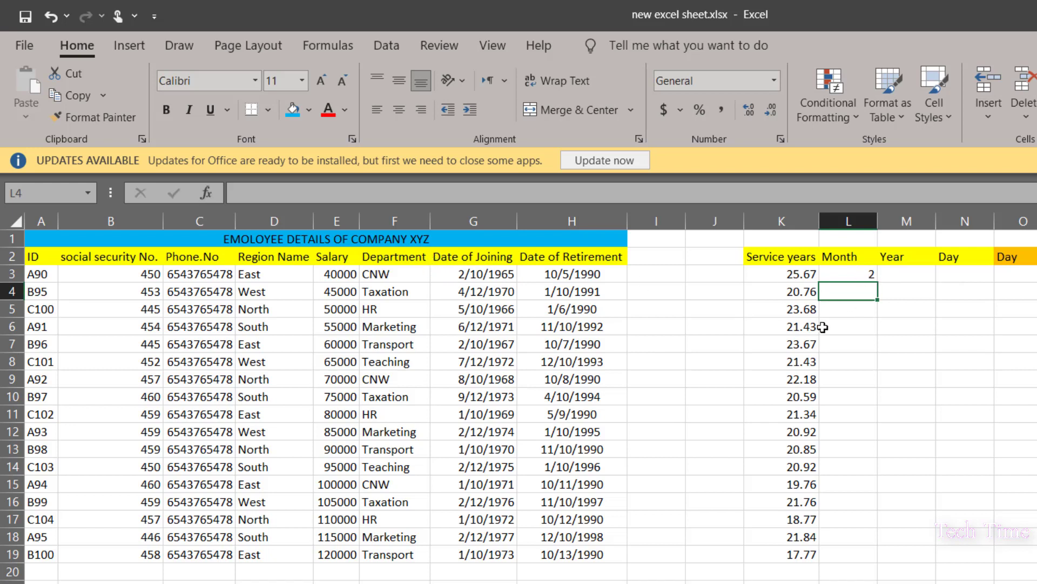
{"action": "left_click", "coordinate": [854, 274]}
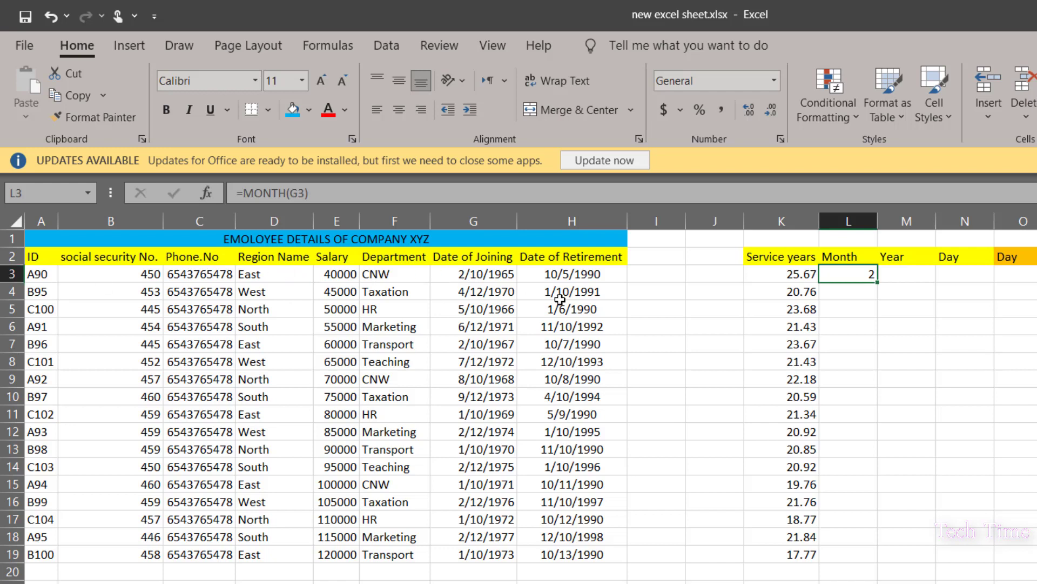
{"action": "left_click_drag", "start_coordinate": [878, 282], "coordinate": [871, 556]}
Step: Extract the joining year in M3 with =YEAR(G3) and fill the formula down to row 19
{"action": "left_click", "coordinate": [901, 274]}
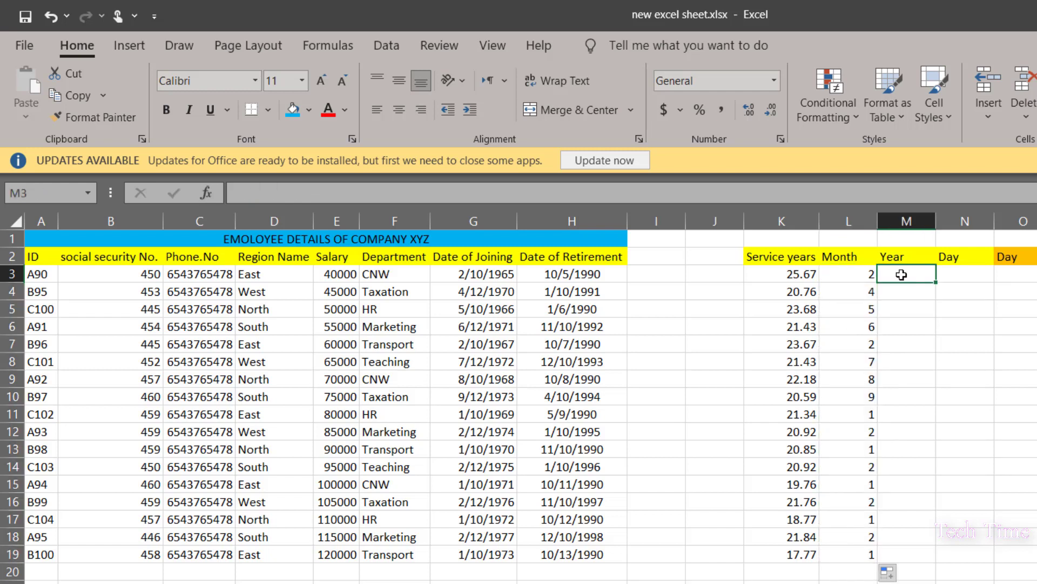
{"action": "type", "text": "="}
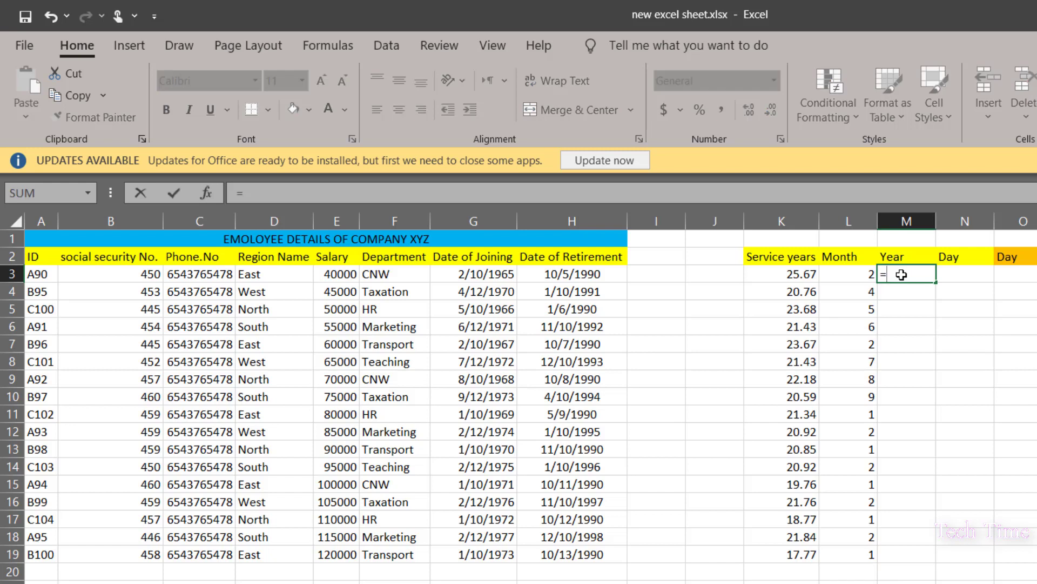
{"action": "type", "text": "year"}
{"action": "key", "text": "Tab"}
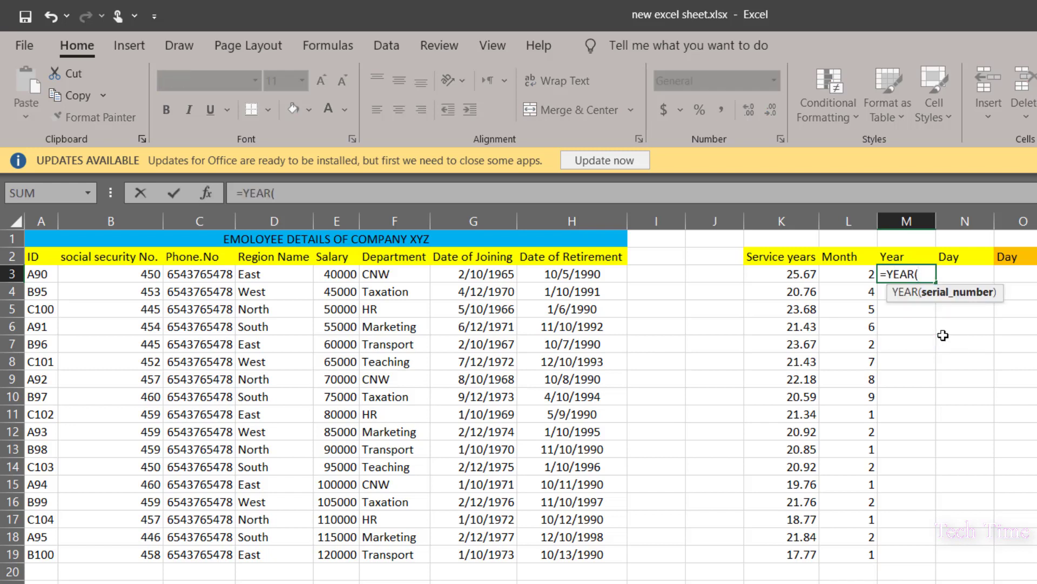
{"action": "left_click", "coordinate": [476, 274]}
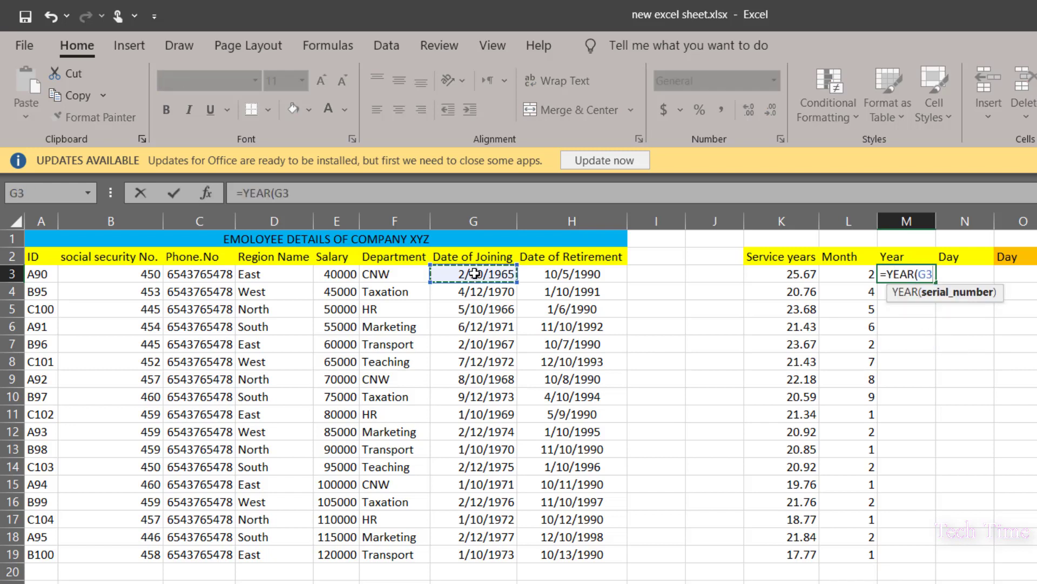
{"action": "key", "text": "Return"}
{"action": "left_click", "coordinate": [892, 277]}
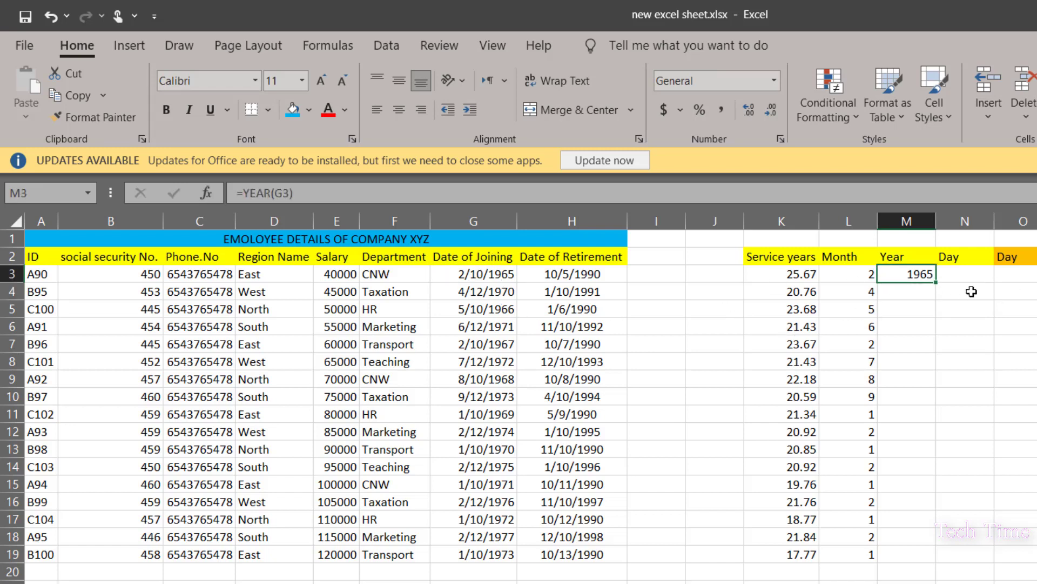
{"action": "double_click", "coordinate": [936, 280]}
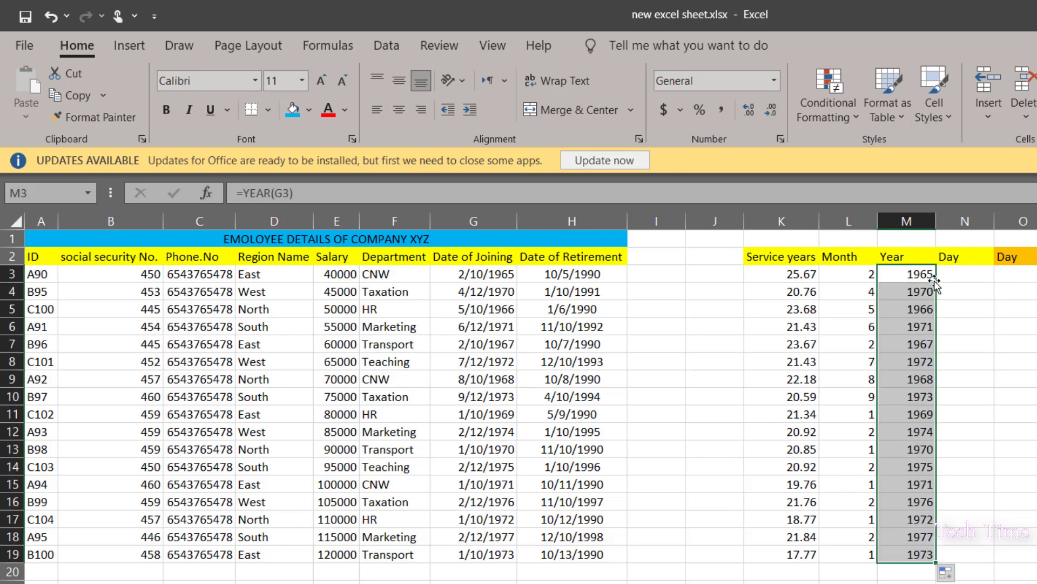
Step: Extract the joining day number in N3 with =DAY(G3) and fill the formula down to row 19
{"action": "left_click", "coordinate": [971, 274]}
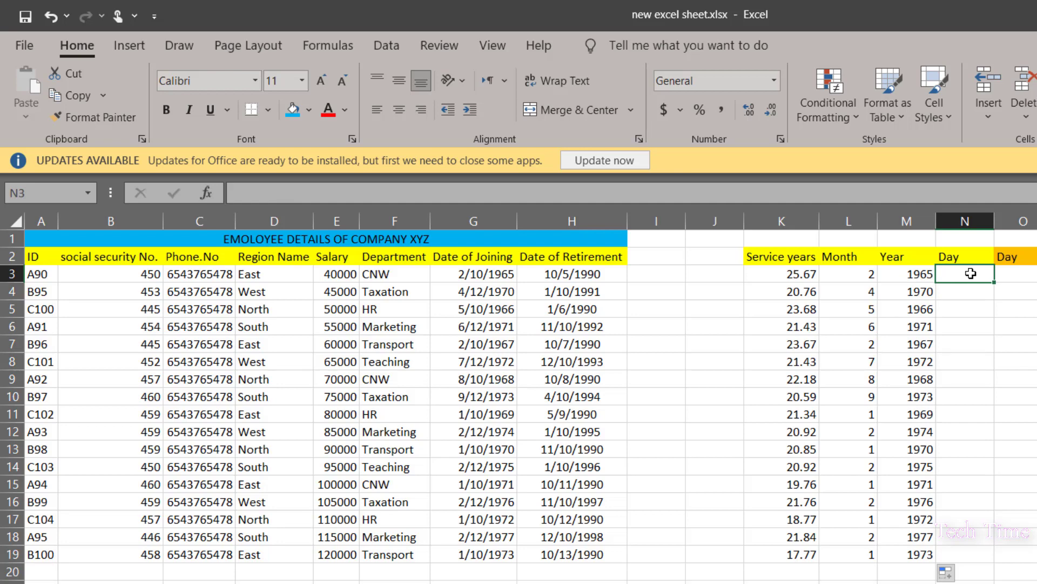
{"action": "left_click", "coordinate": [484, 274]}
{"action": "left_click", "coordinate": [954, 278]}
{"action": "type", "text": "=d"}
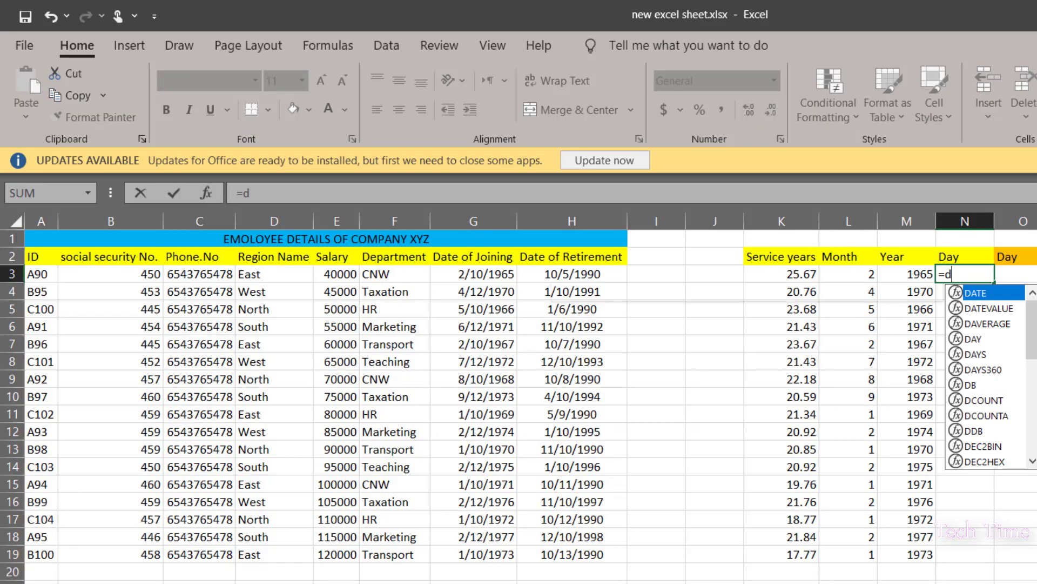
{"action": "type", "text": "ay"}
{"action": "key", "text": "Tab"}
{"action": "left_click", "coordinate": [487, 273]}
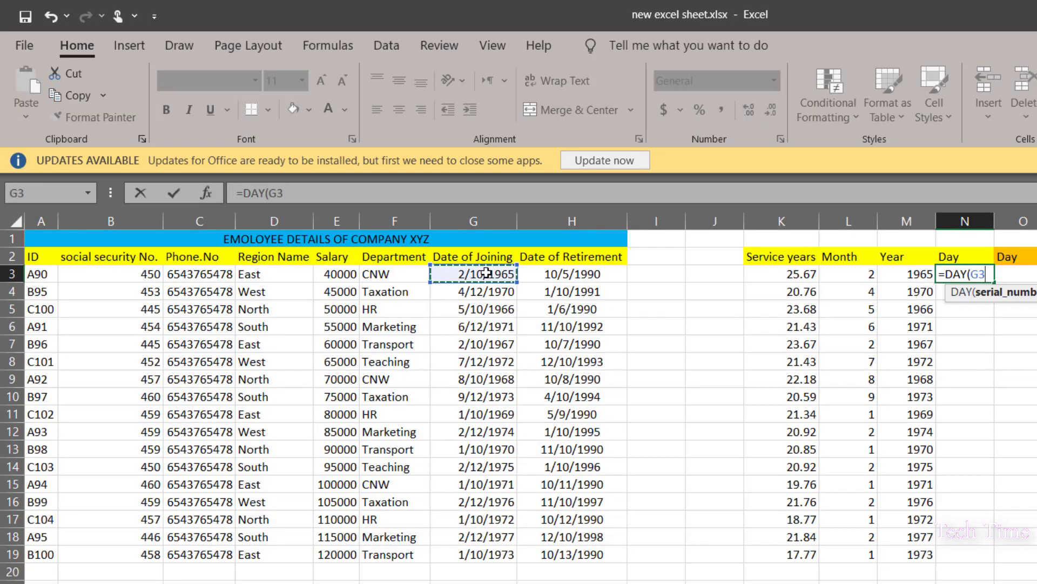
{"action": "key", "text": "Return"}
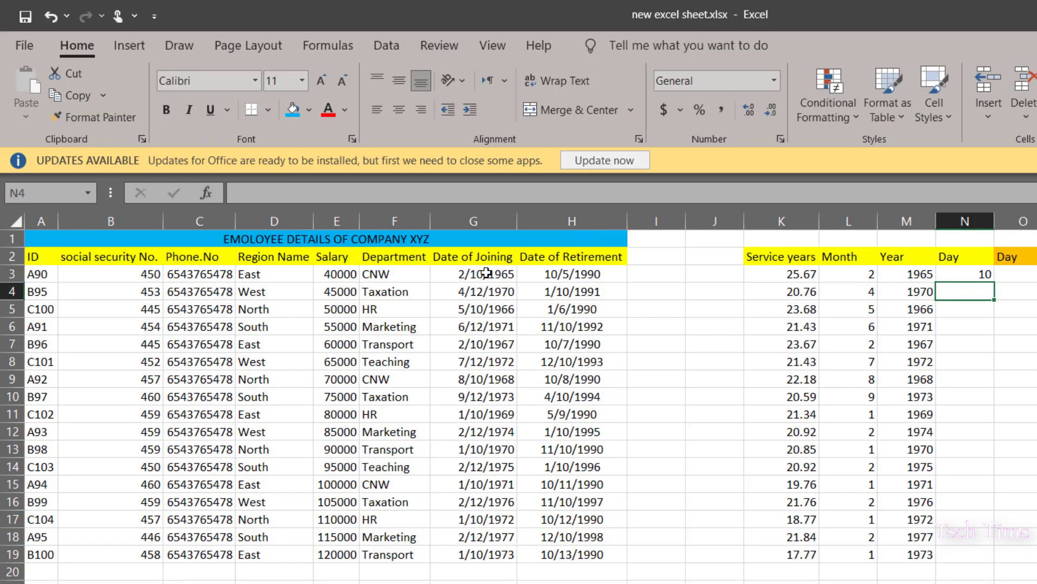
{"action": "left_click", "coordinate": [965, 274]}
{"action": "left_click_drag", "start_coordinate": [994, 282], "coordinate": [986, 561]}
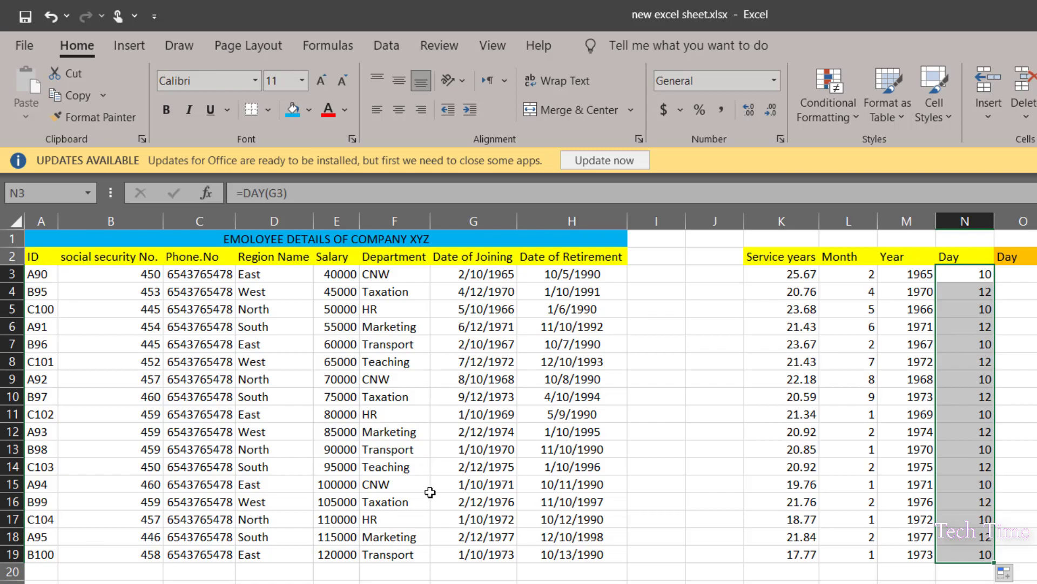
Step: Enter =TEXT(G3,"dddd") in O3 under the orange Day header to get the weekday name of the joining date
{"action": "left_click", "coordinate": [1023, 274]}
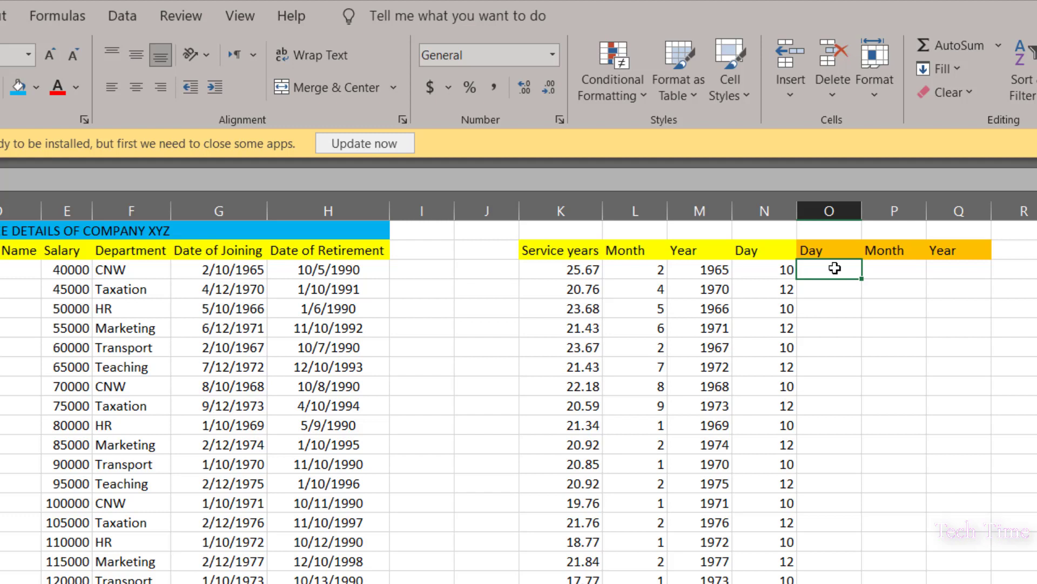
{"action": "type", "text": "="}
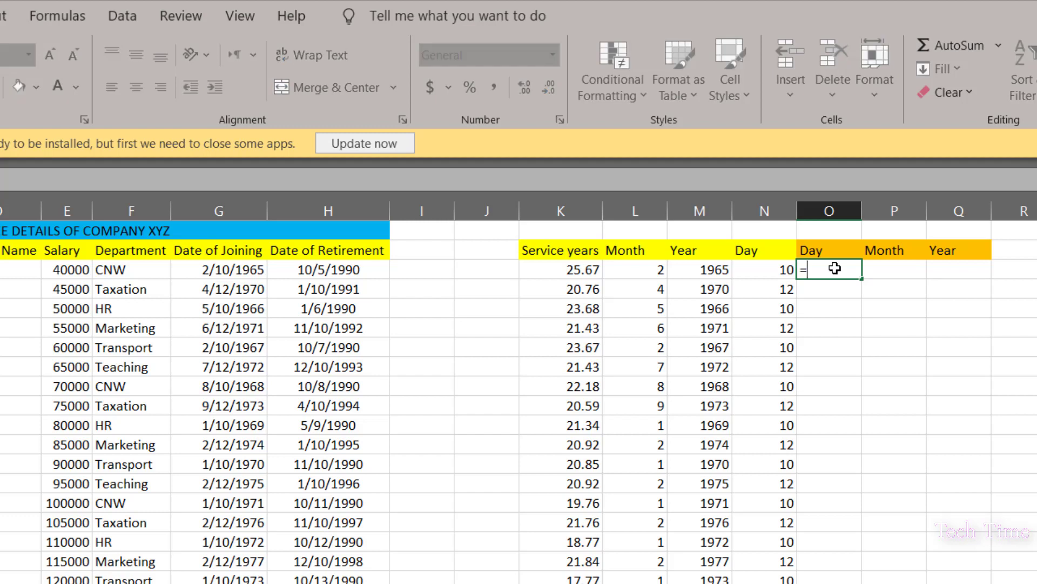
{"action": "type", "text": "te"}
{"action": "key", "text": "Tab"}
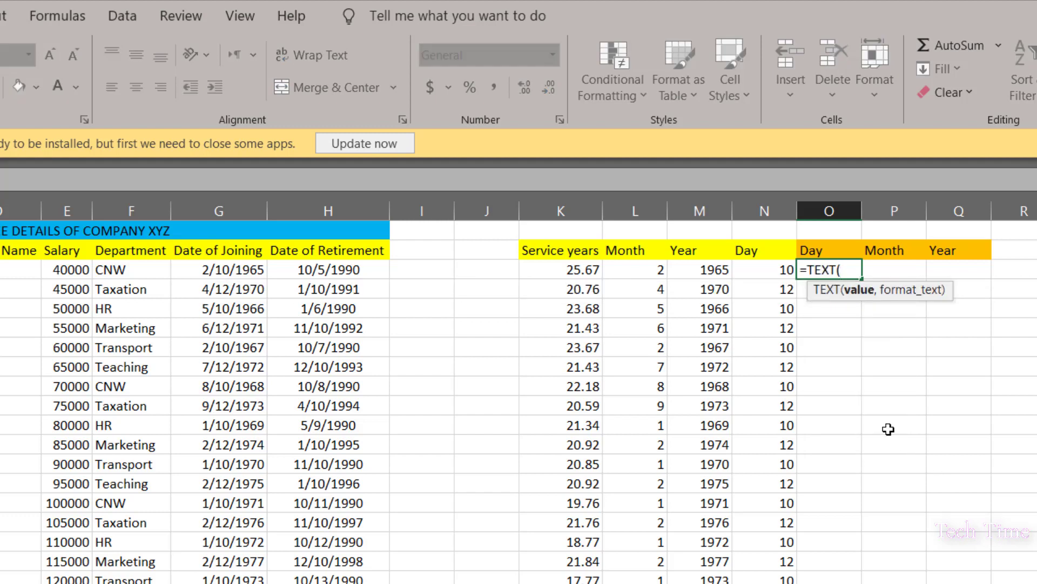
{"action": "left_click", "coordinate": [234, 270]}
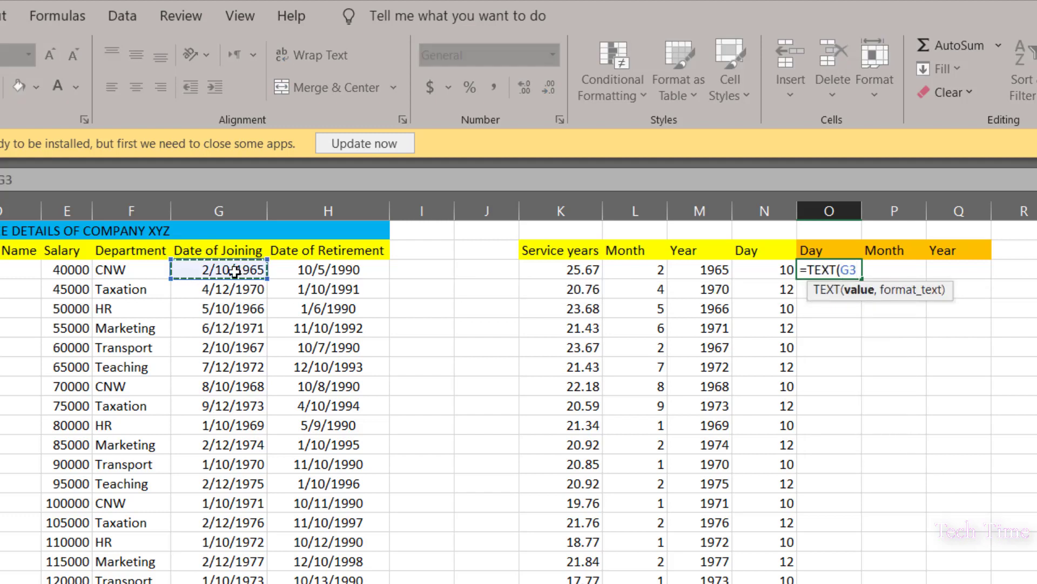
{"action": "type", "text": ","}
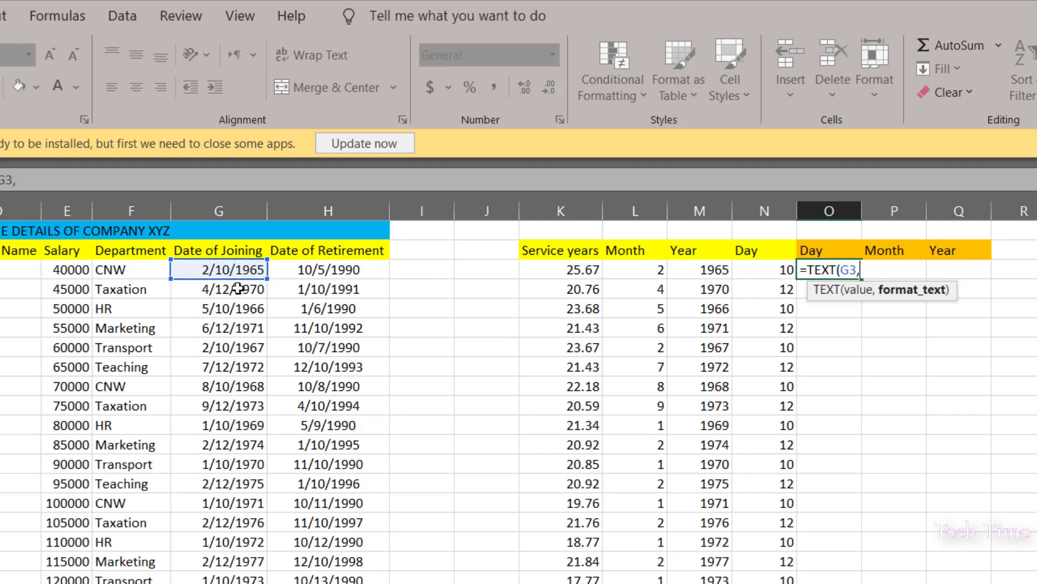
{"action": "type", "text": "\"dddd\""}
{"action": "key", "text": "Return"}
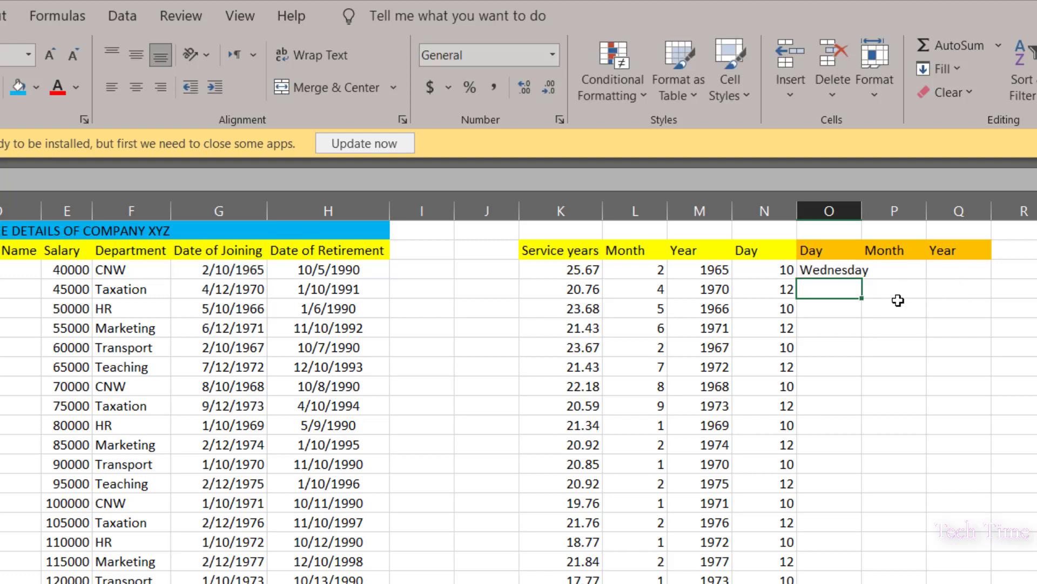
Step: Fill the weekday formula from O3 down through the last employee row and autofit column O's width
{"action": "left_click", "coordinate": [838, 264]}
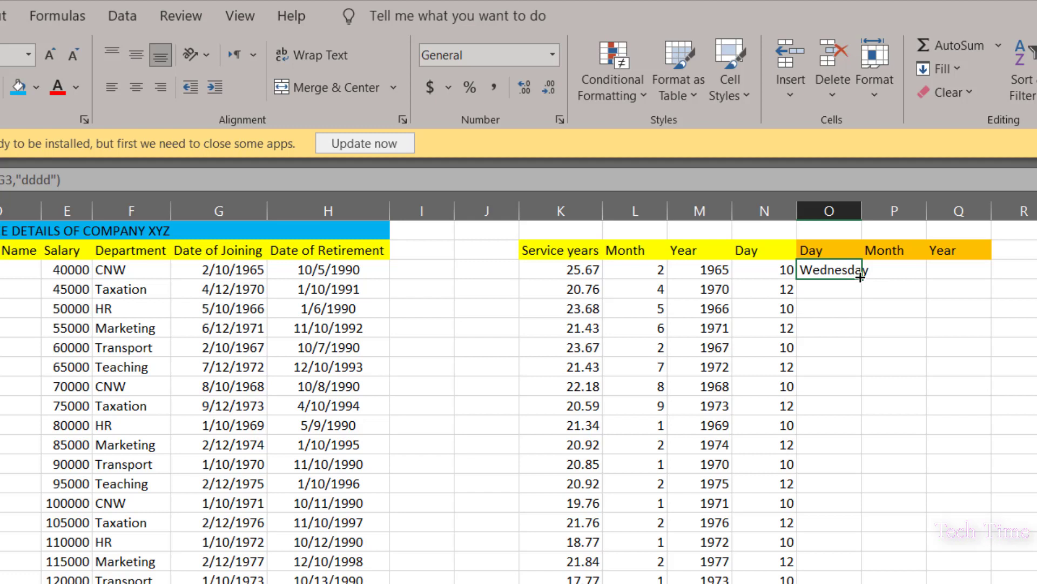
{"action": "left_click_drag", "start_coordinate": [861, 276], "coordinate": [862, 581]}
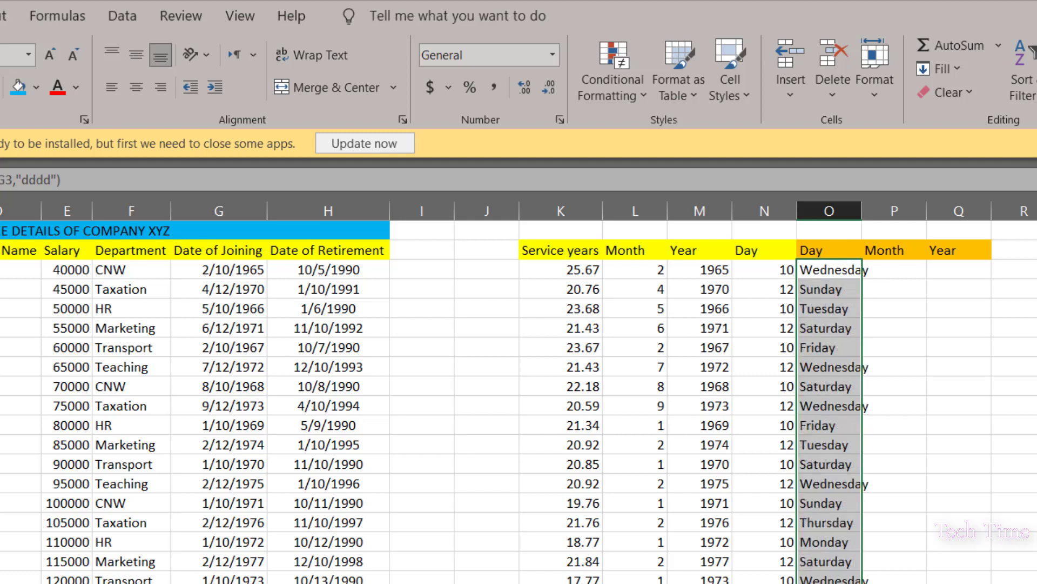
{"action": "double_click", "coordinate": [861, 204]}
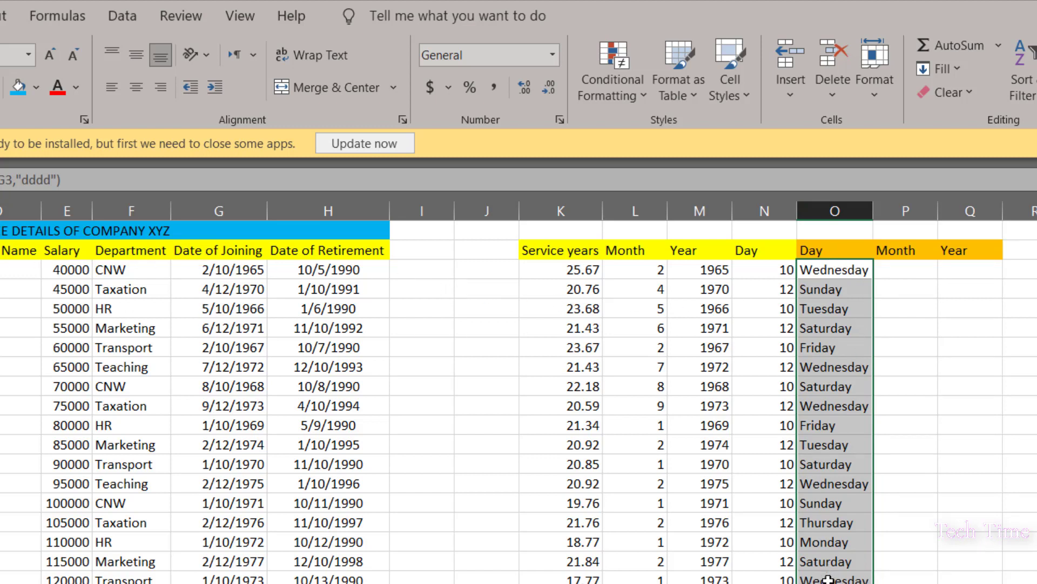
Step: Enter =TEXT(G3,"mmmm") in P3 under the orange Month header to get the month name of the joining date
{"action": "left_click", "coordinate": [897, 270]}
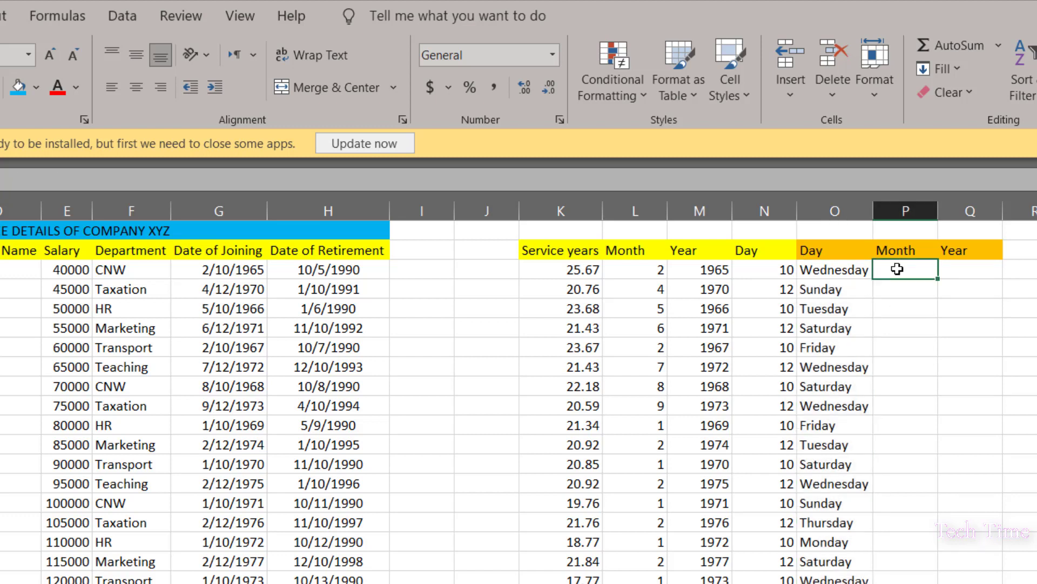
{"action": "type", "text": "=te"}
{"action": "key", "text": "Tab"}
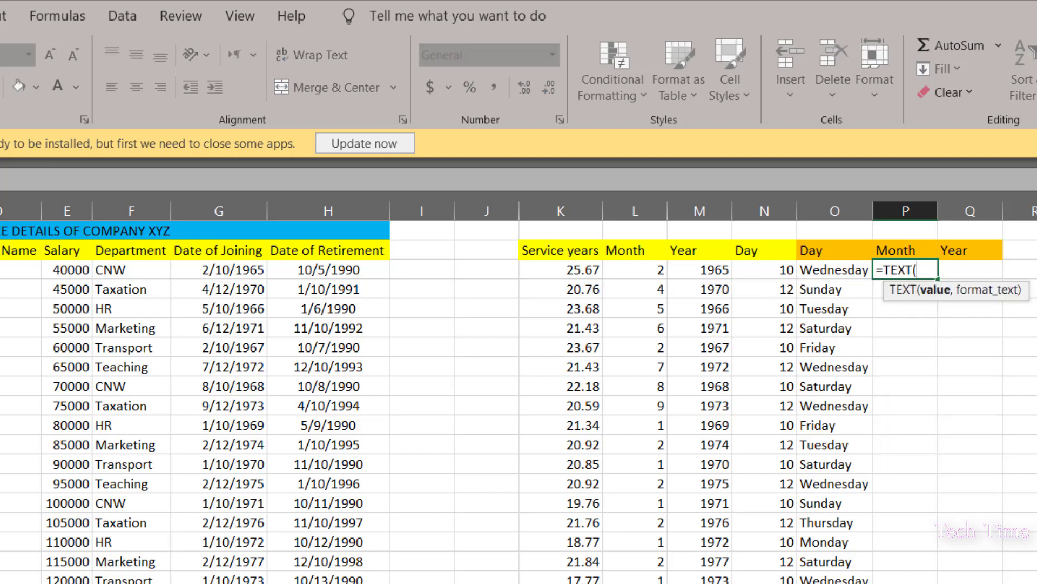
{"action": "left_click", "coordinate": [237, 269]}
{"action": "type", "text": ","}
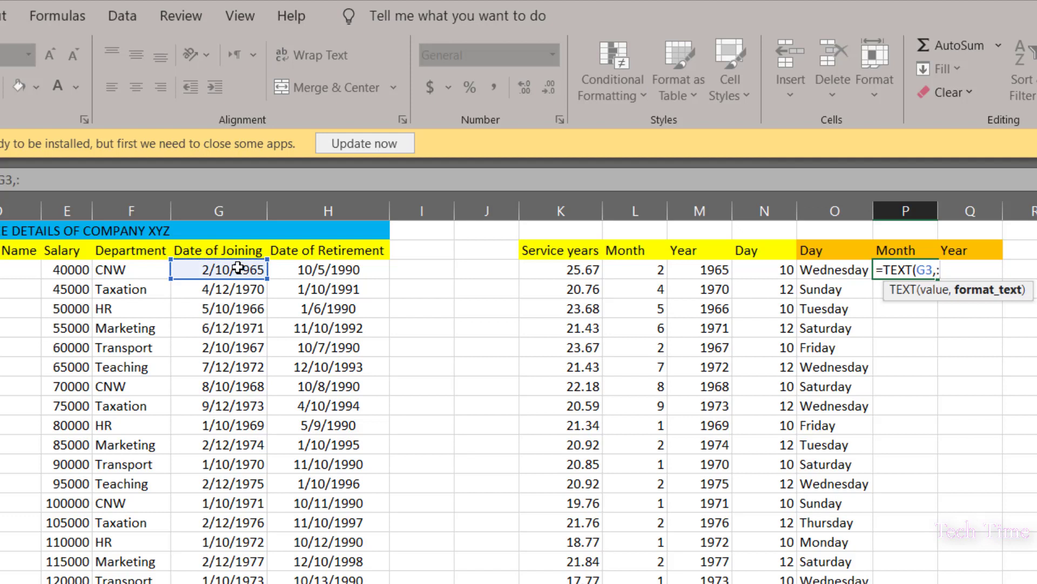
{"action": "type", "text": "\"mmmm"}
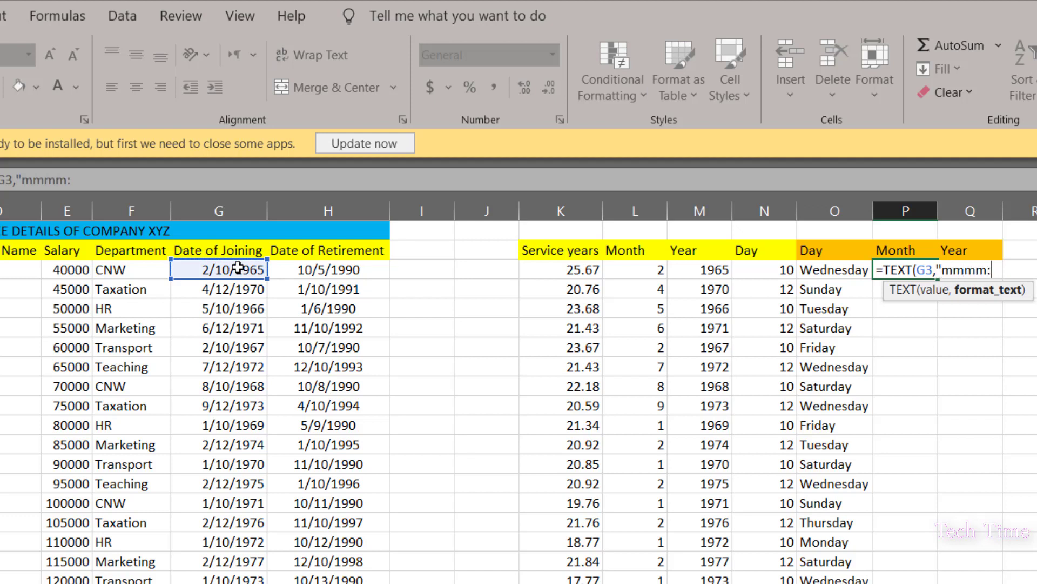
{"action": "type", "text": "\")"}
{"action": "key", "text": "Return"}
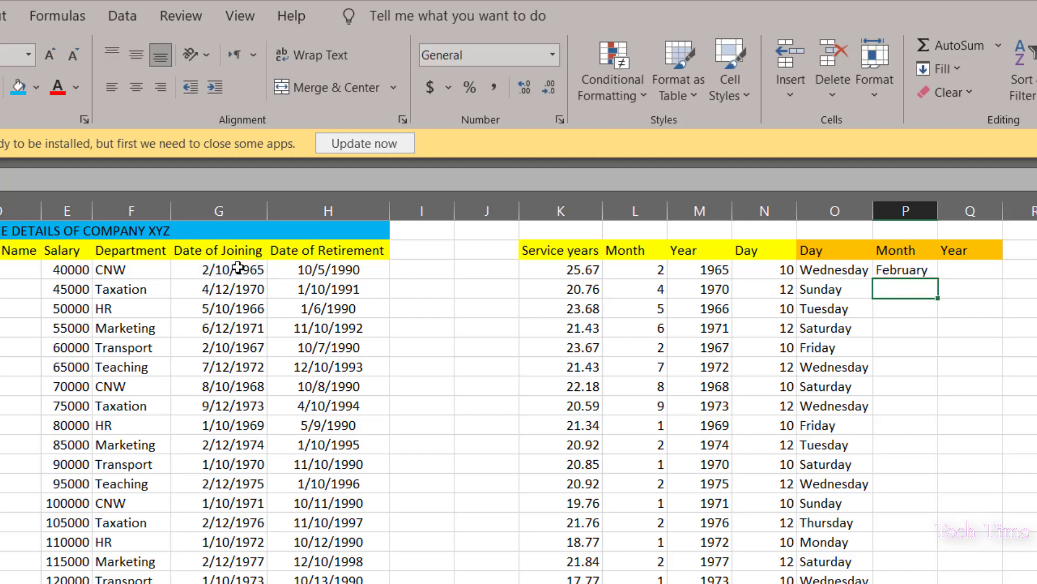
Step: Fill the month-name formula from P3 down through the last employee row and select Q3 under the orange Year header
{"action": "left_click", "coordinate": [925, 274]}
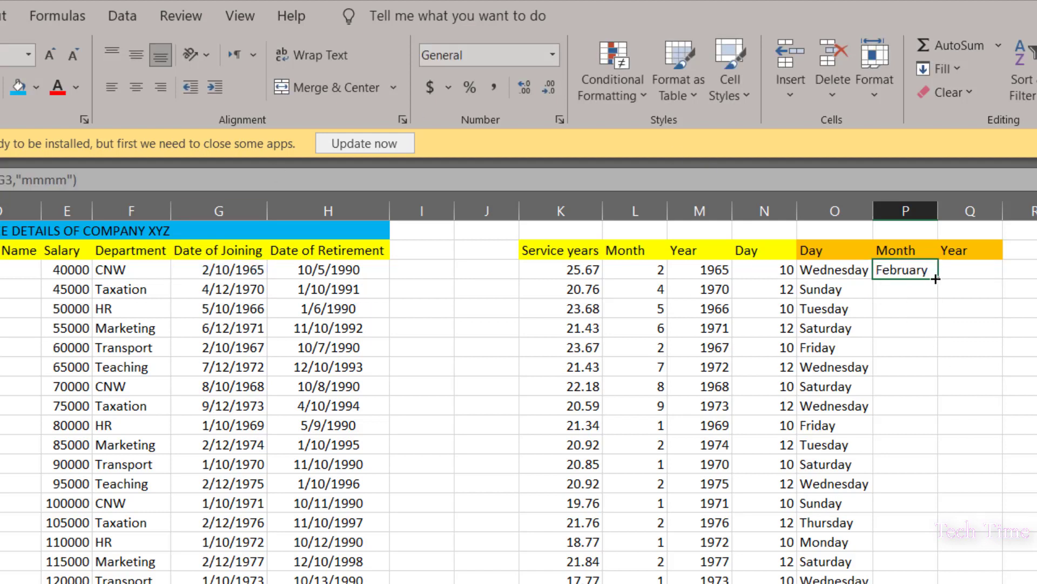
{"action": "double_click", "coordinate": [940, 278]}
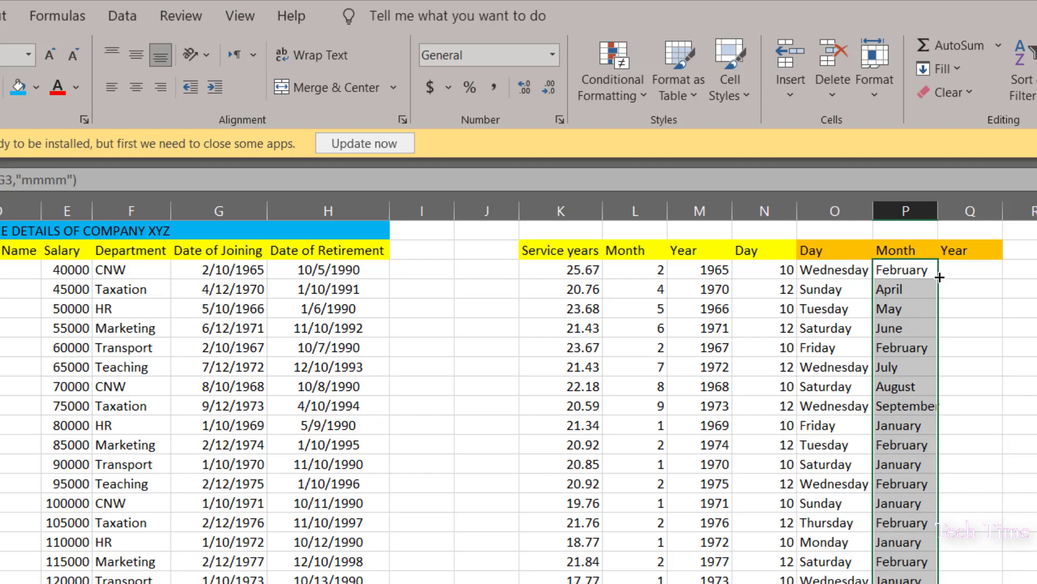
{"action": "left_click", "coordinate": [969, 272]}
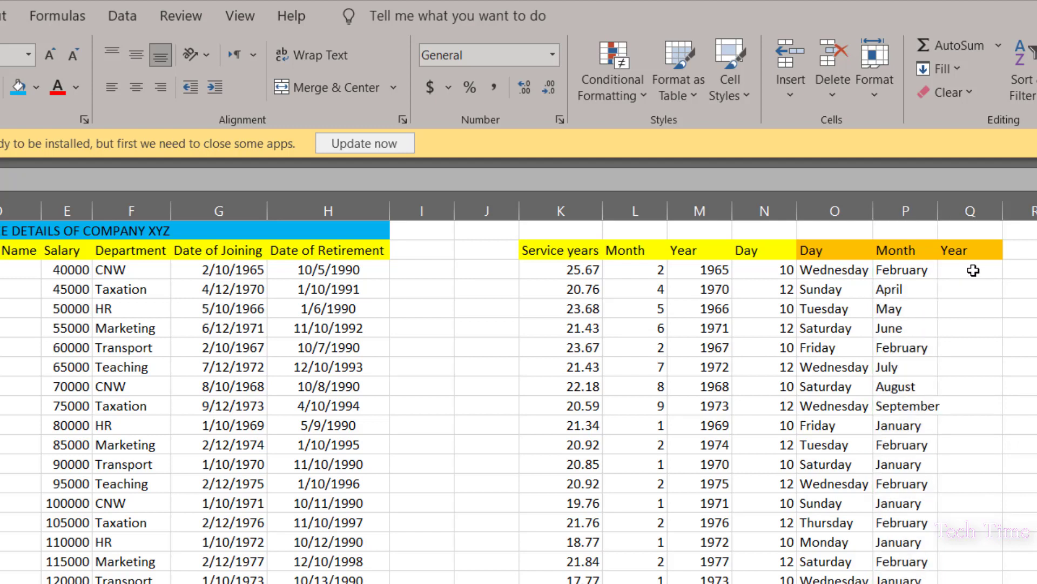